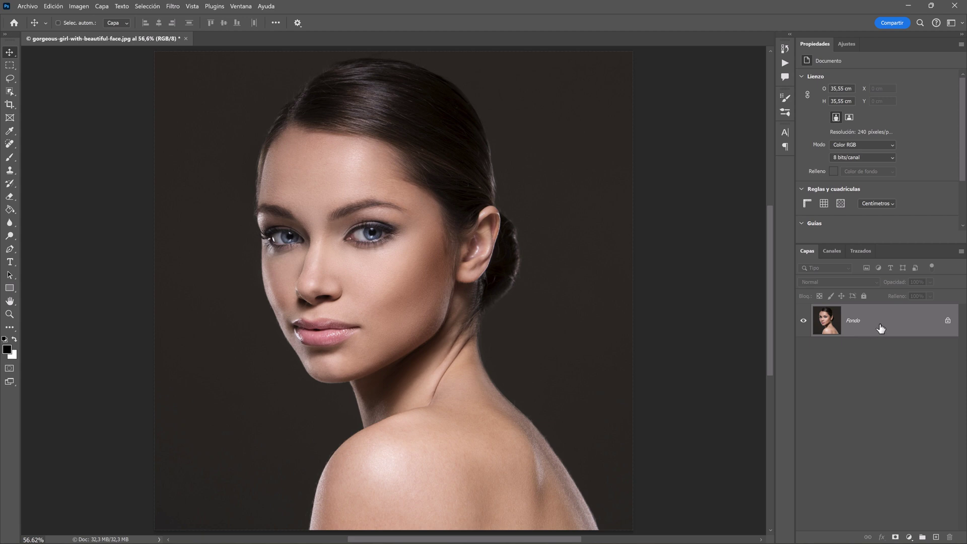
Duplicate the portrait twice and group Capa 1 and Capa 1 copia into a group named 'Volumen'
key("ctrl+j")
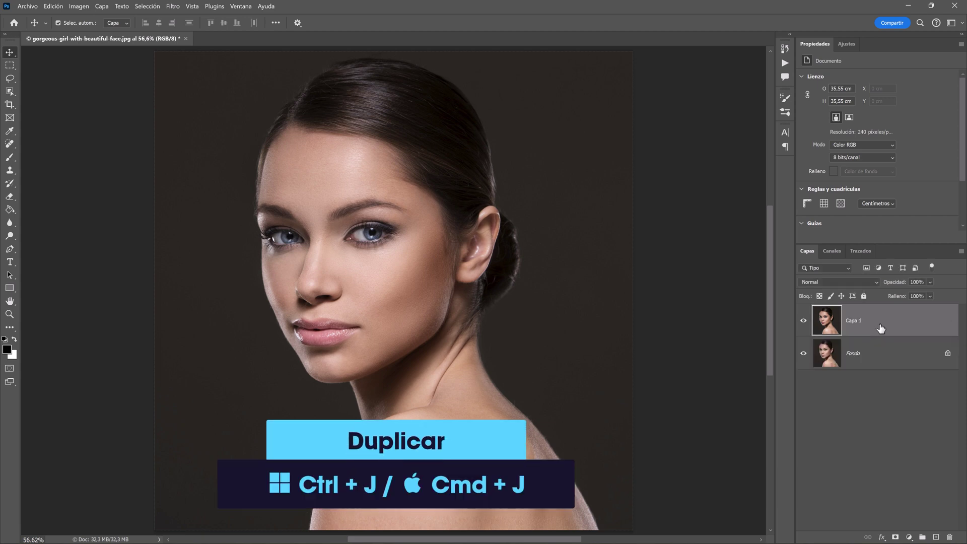
key("ctrl+j")
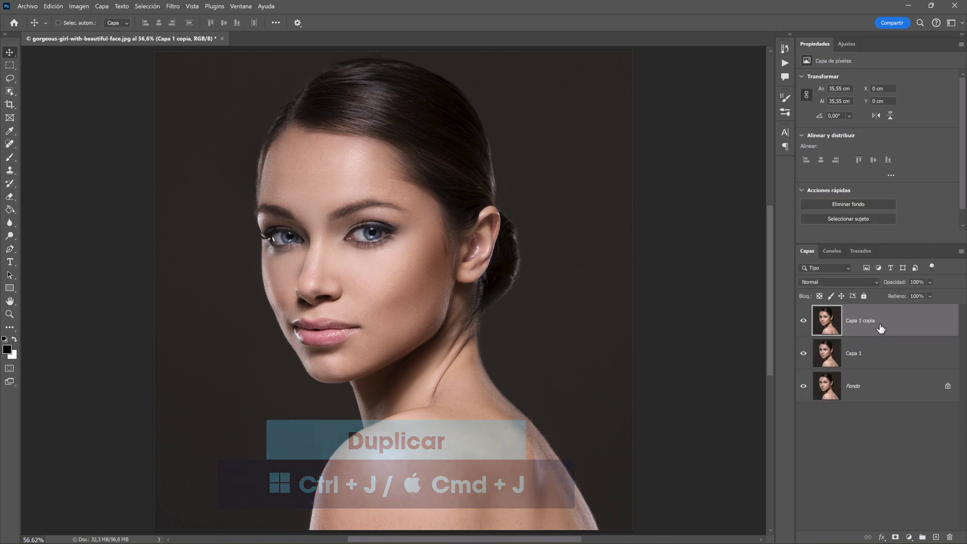
left_click(879, 363, "ctrl")
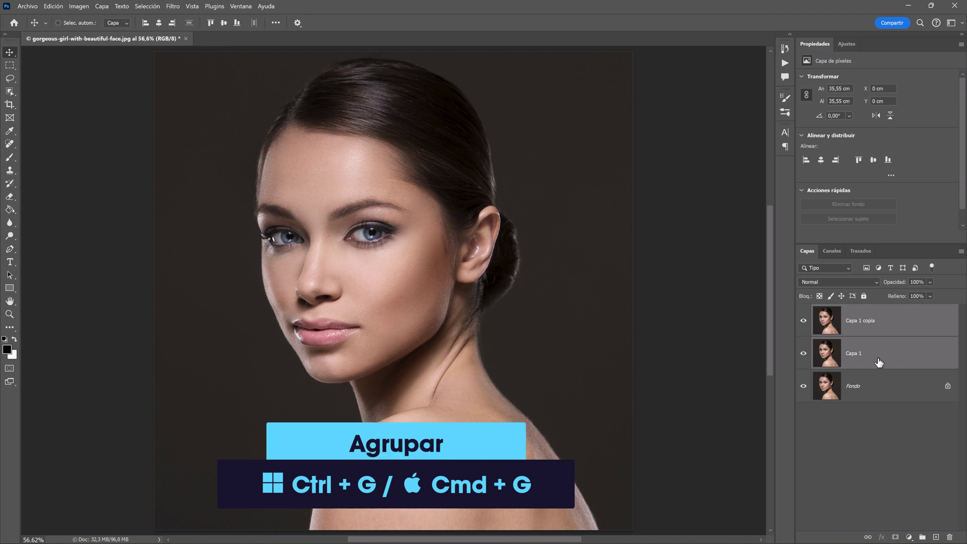
key("ctrl+g")
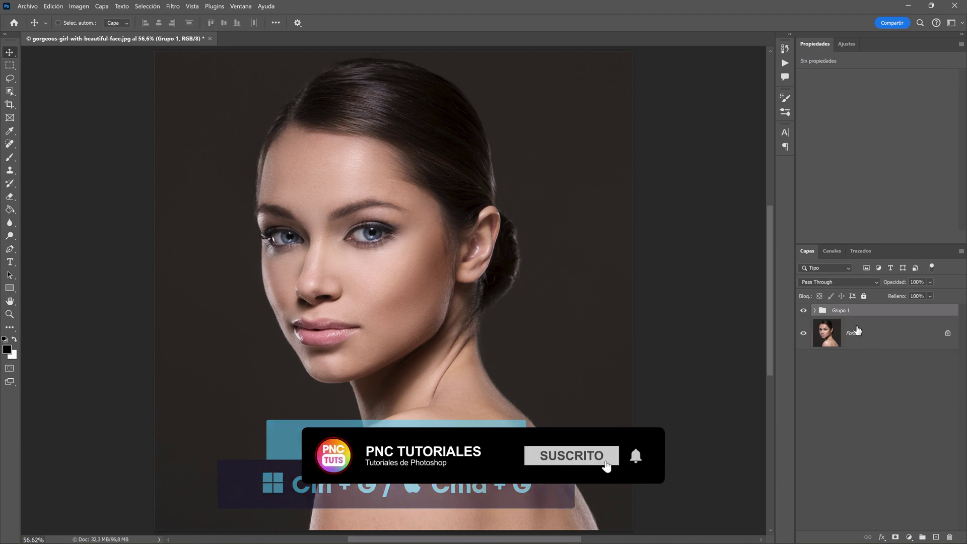
double_click(889, 315)
type("Volumen")
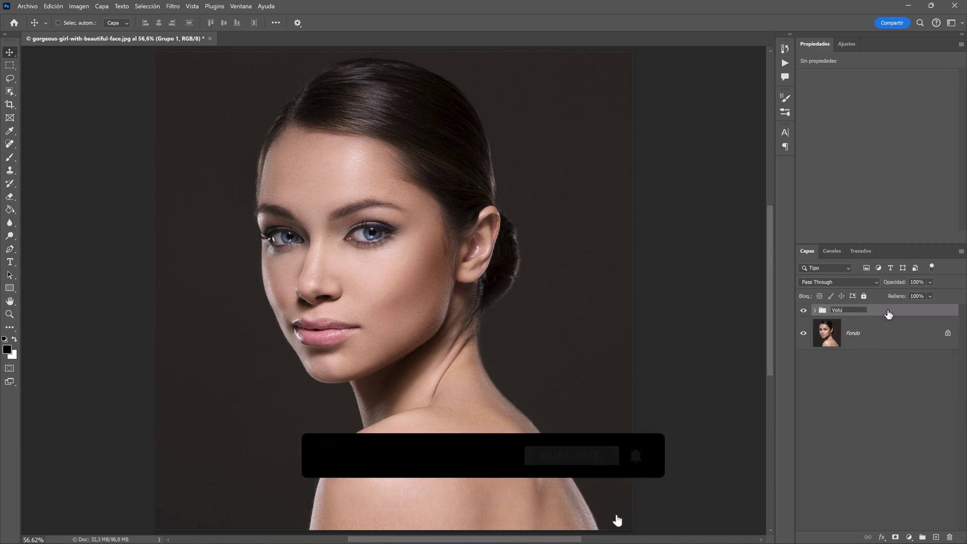
key("Return")
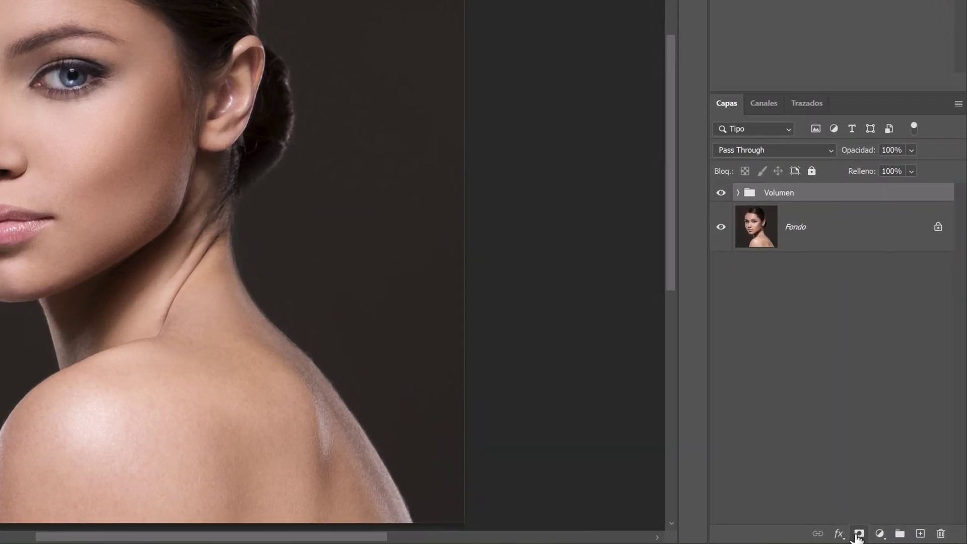
Add a mask to Volumen and fill it with the portrait via Aplicar imagen, Multiplicar at 100%
left_click(857, 537)
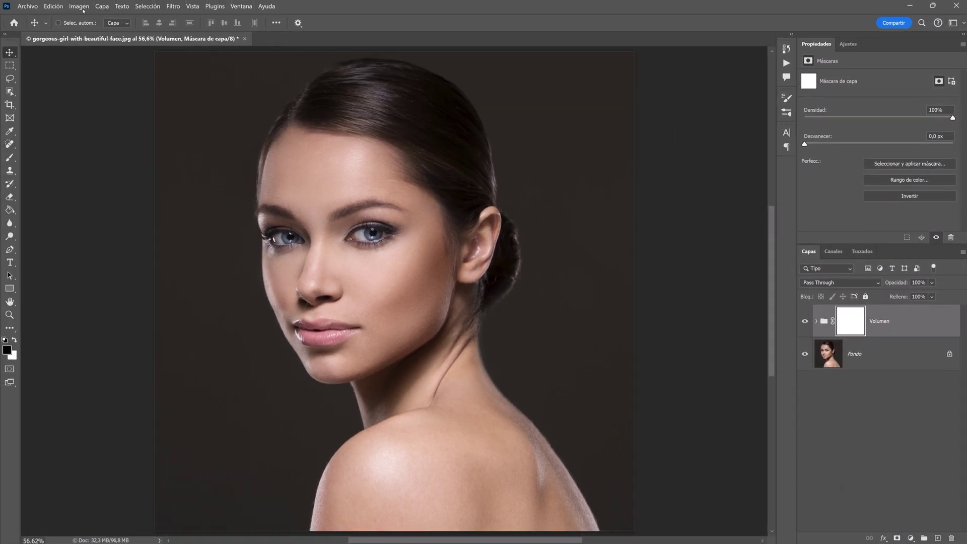
left_click(80, 7)
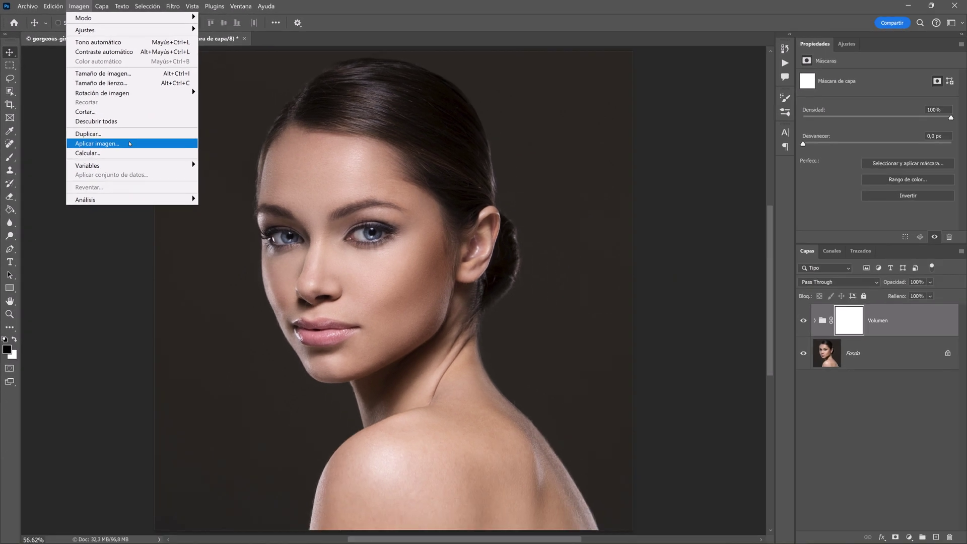
left_click(234, 259)
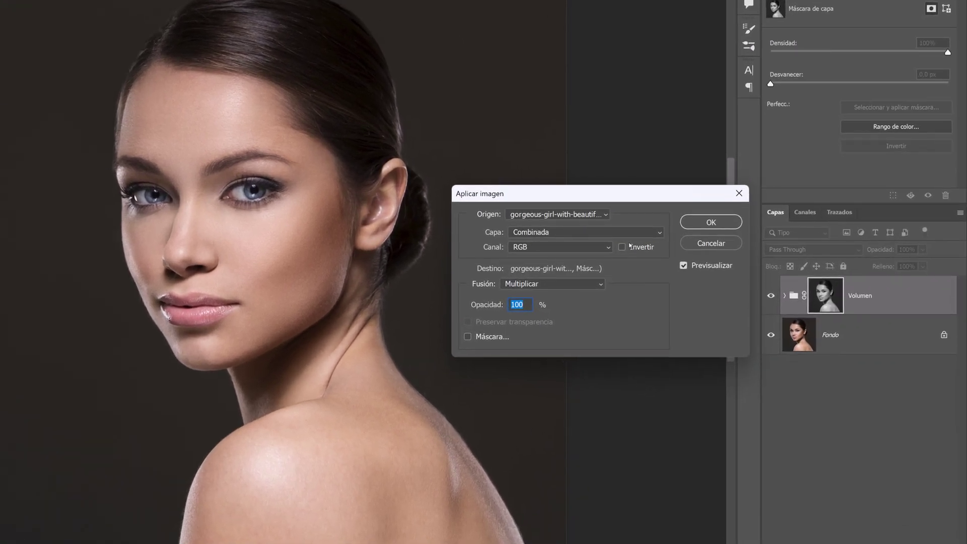
left_click(696, 226)
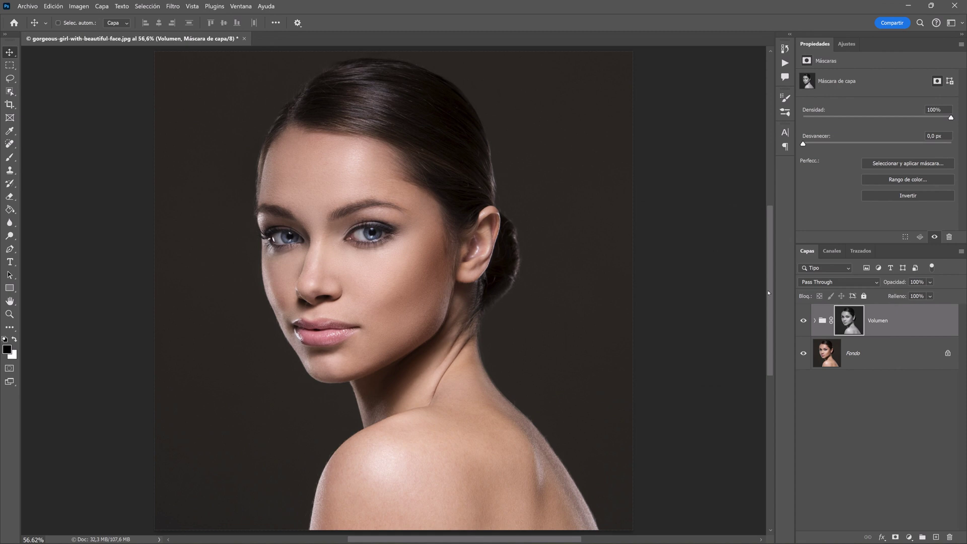
Expand the Volumen group and rename Capa 1 to 'Iluminaciones'
left_click(816, 322)
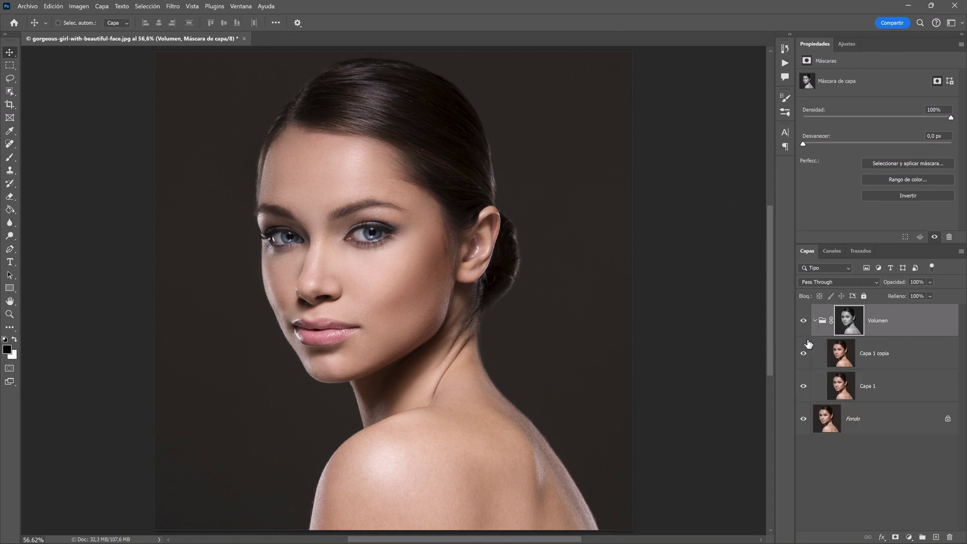
left_click(896, 386)
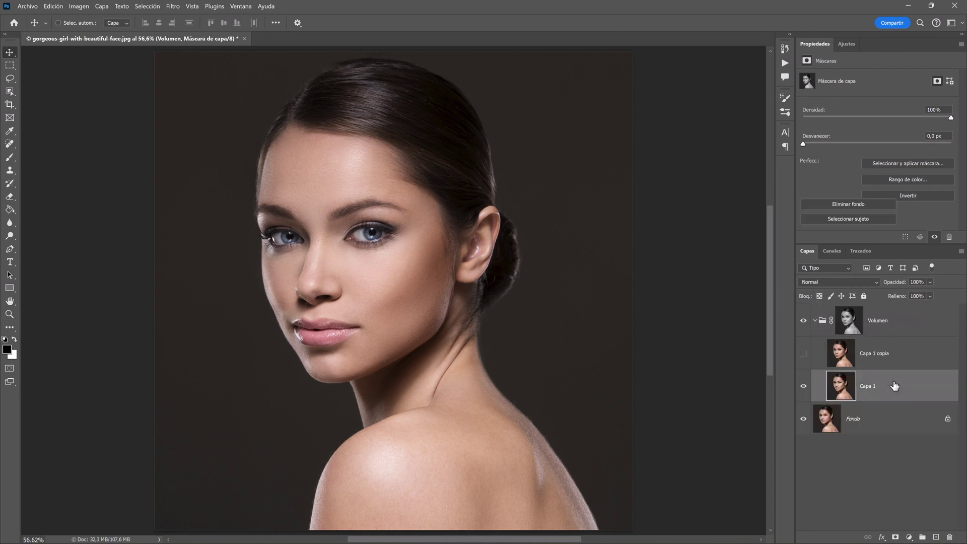
double_click(874, 387)
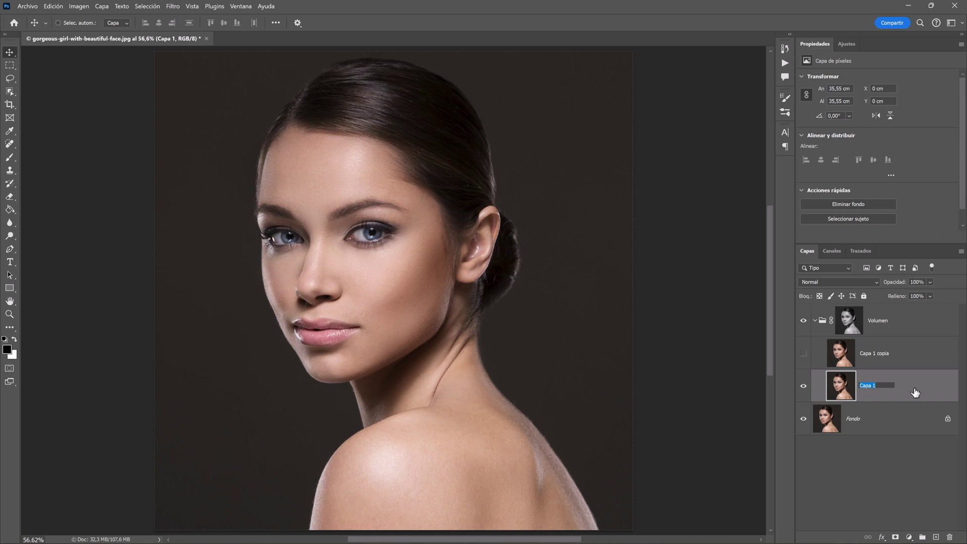
type("Iluminaciones")
key("Return")
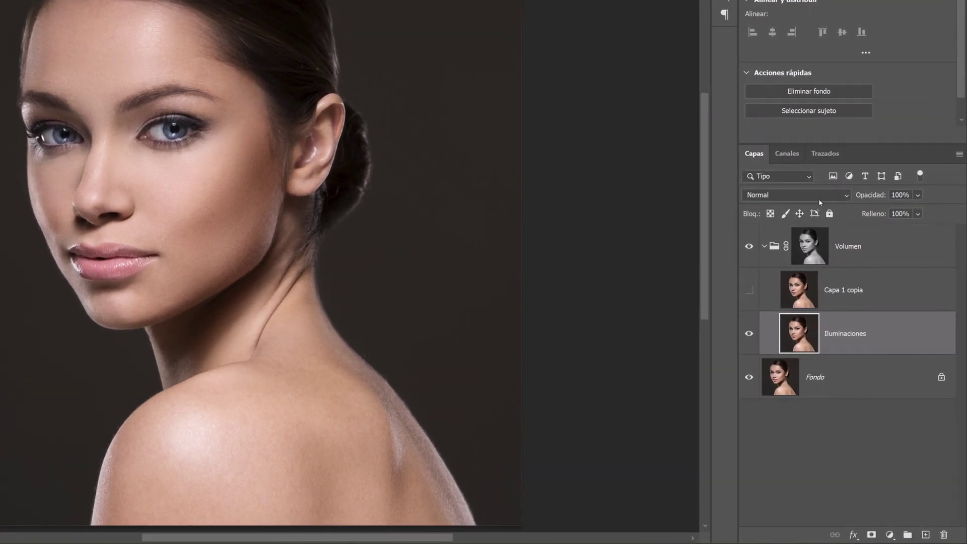
Set Iluminaciones to the Trama blend mode
left_click(818, 198)
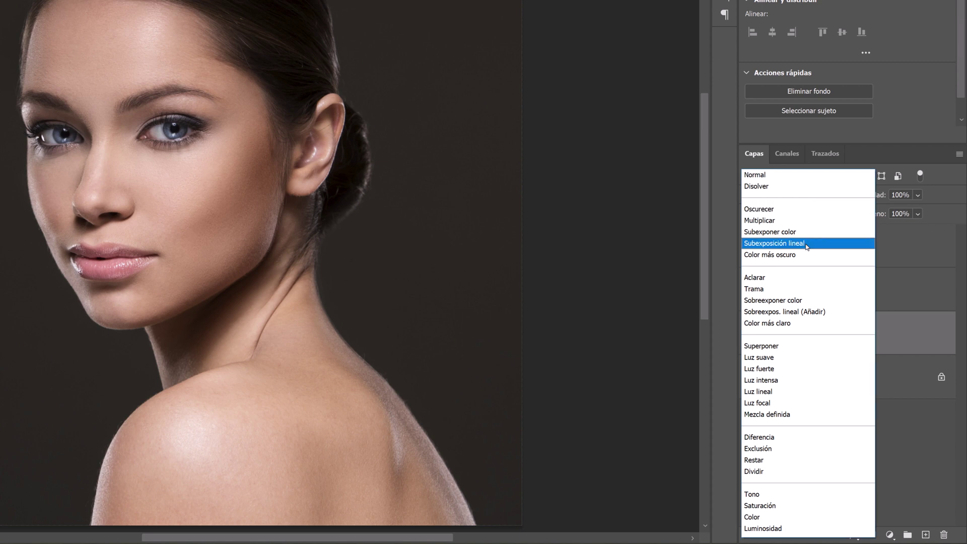
left_click(793, 291)
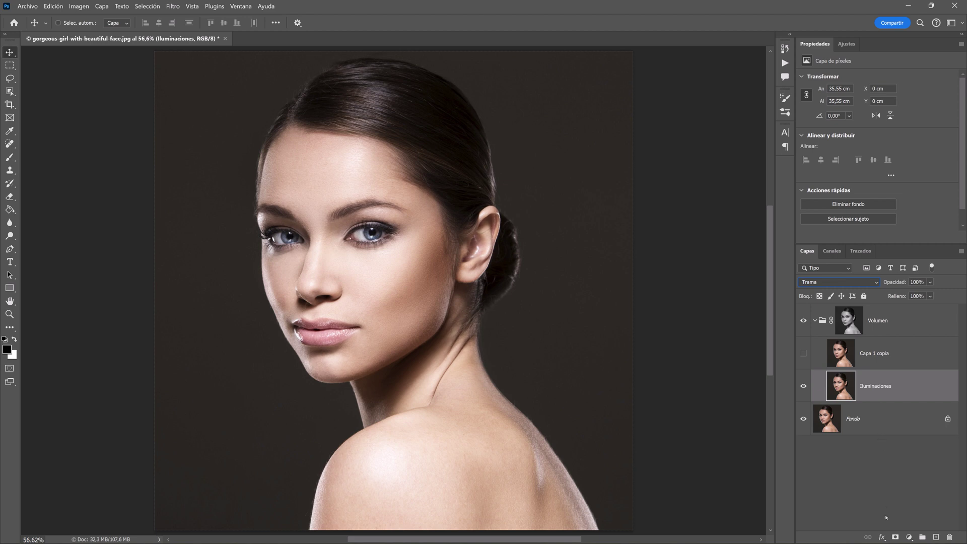
left_click(882, 537)
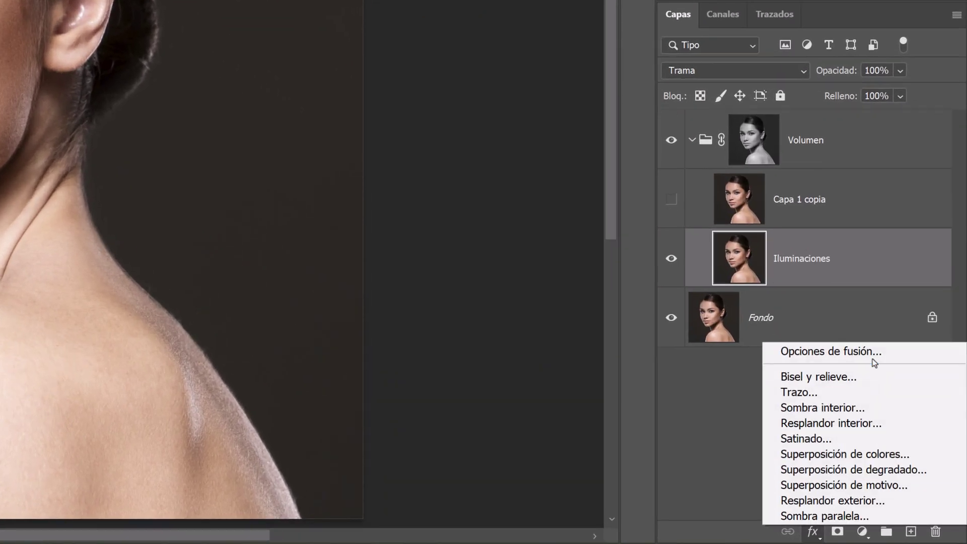
In Opciones de fusión, split the Capa subyacente black point of Iluminaciones to 140/210
left_click(879, 353)
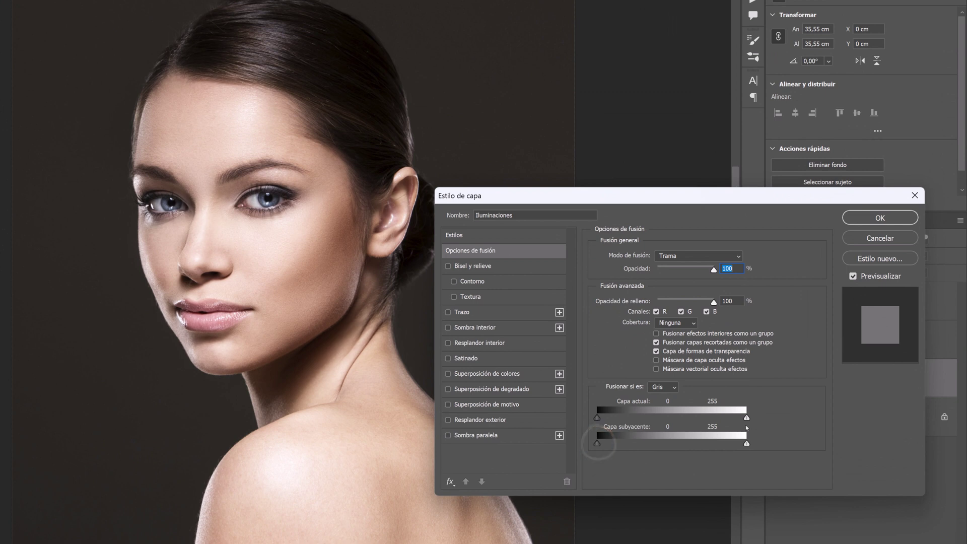
left_click_drag(598, 445, 676, 451)
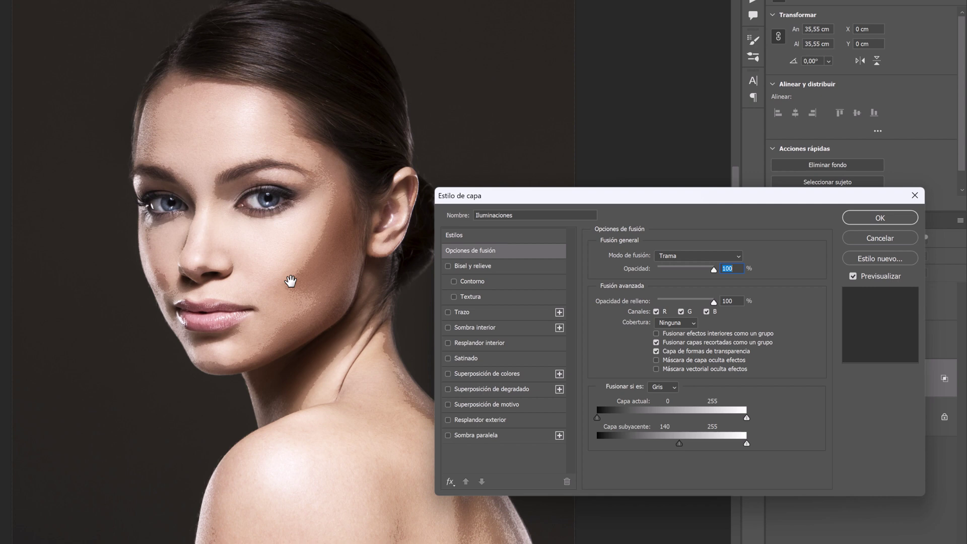
key("alt")
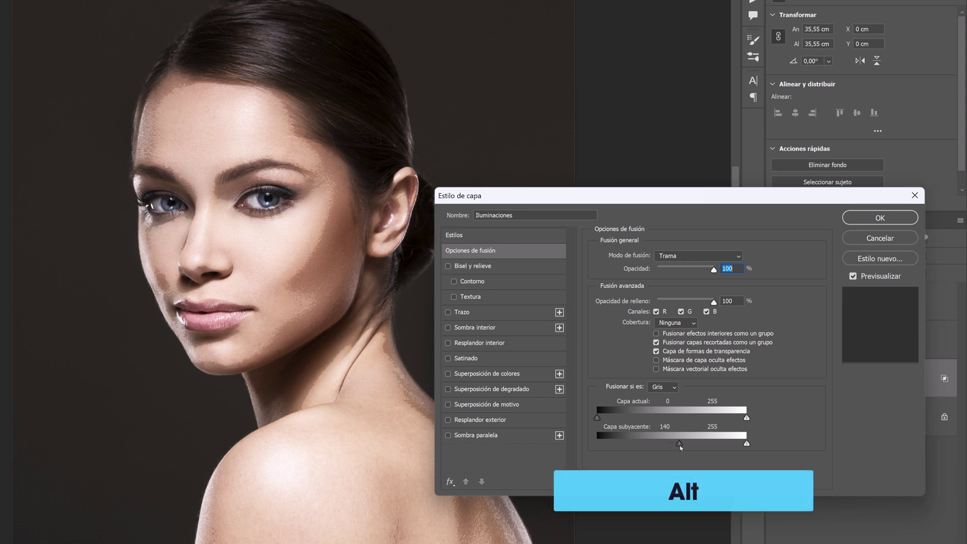
left_click_drag(681, 445, 720, 448)
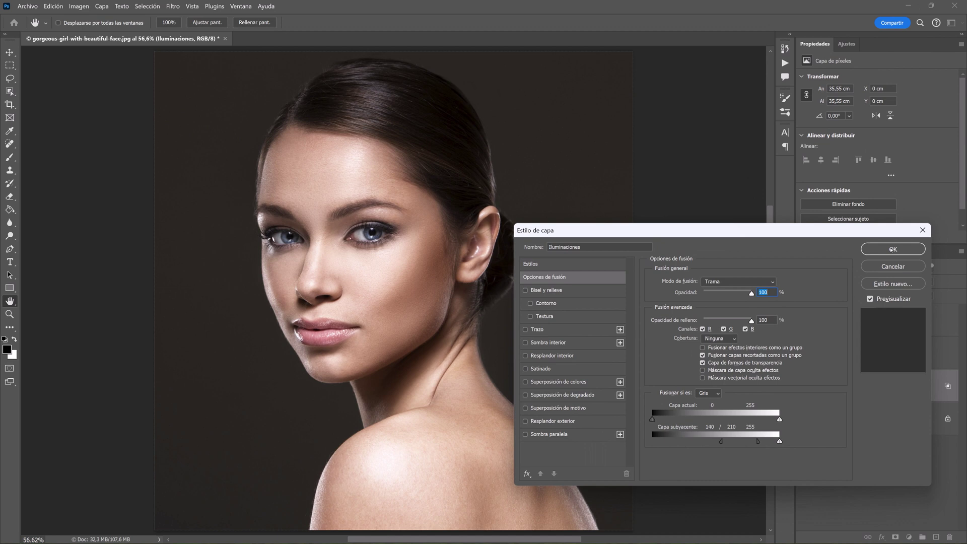
left_click(893, 250)
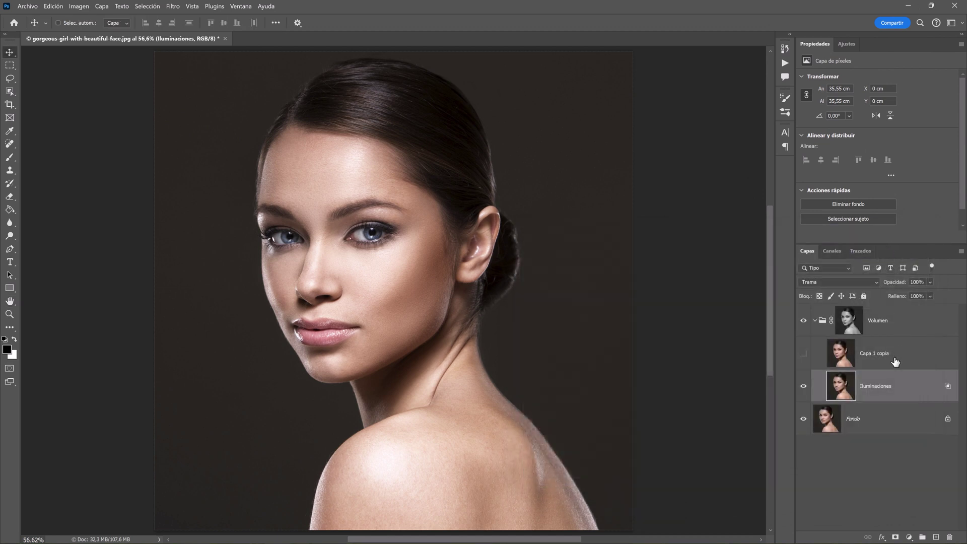
Make Capa 1 copia visible, rename it 'Sombras', and blend it with Multiplicar
left_click(896, 362)
left_click(804, 354)
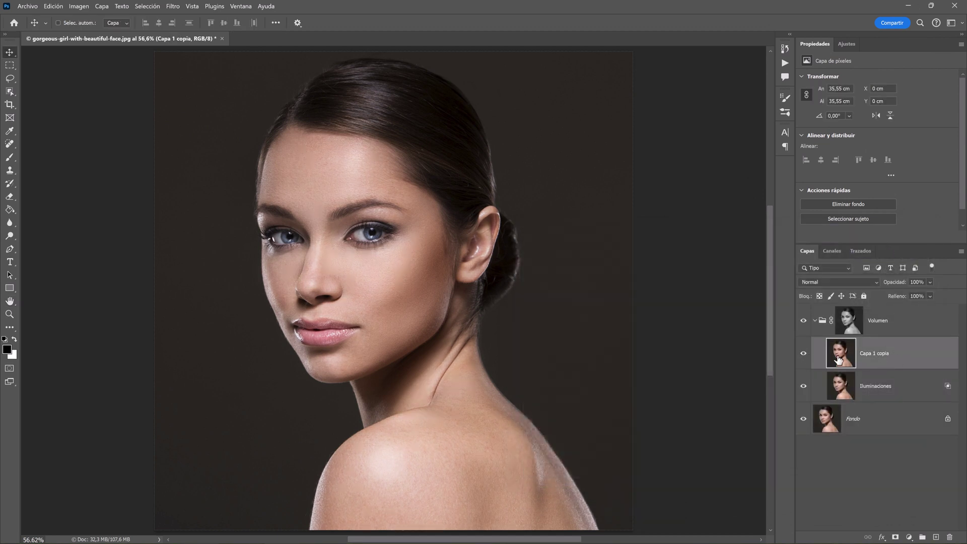
double_click(869, 354)
type("S")
type("s")
key("Return")
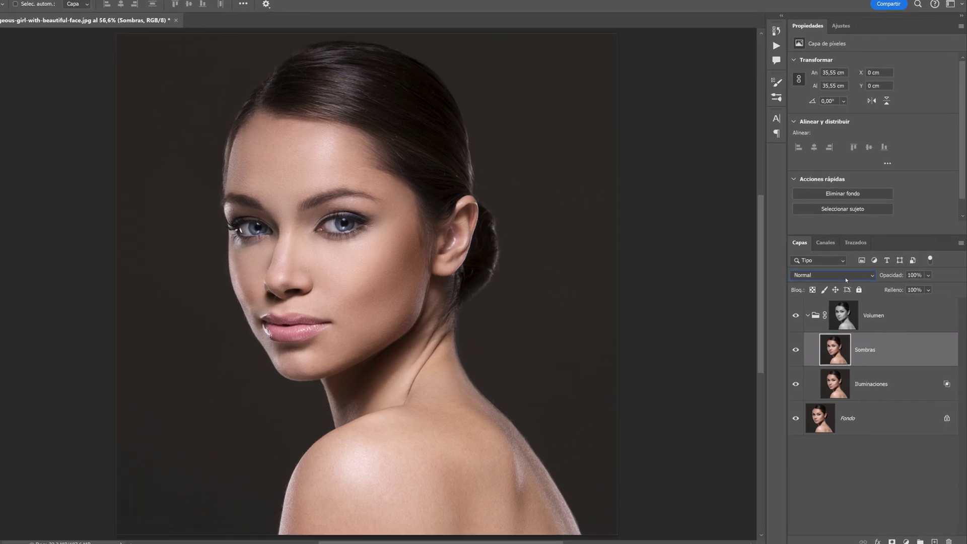
left_click(851, 282)
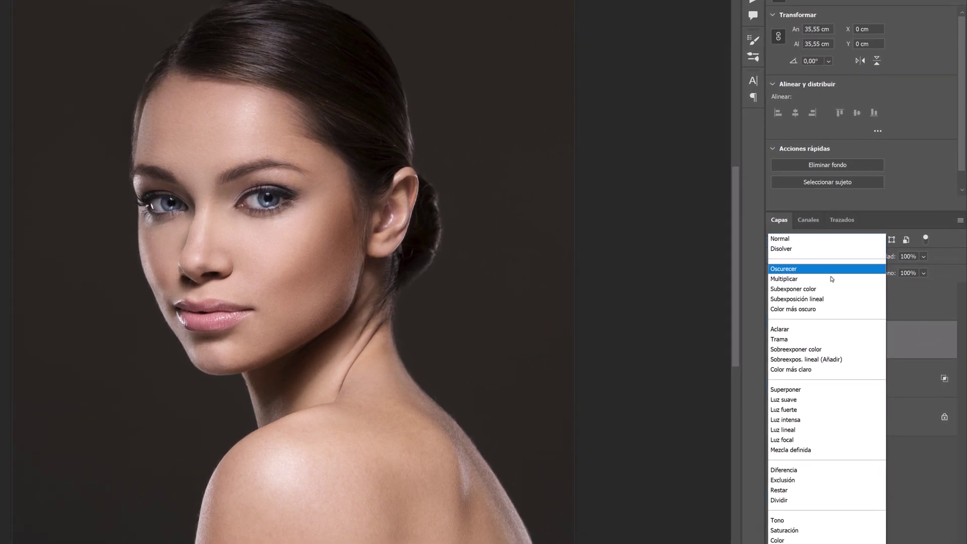
left_click(832, 279)
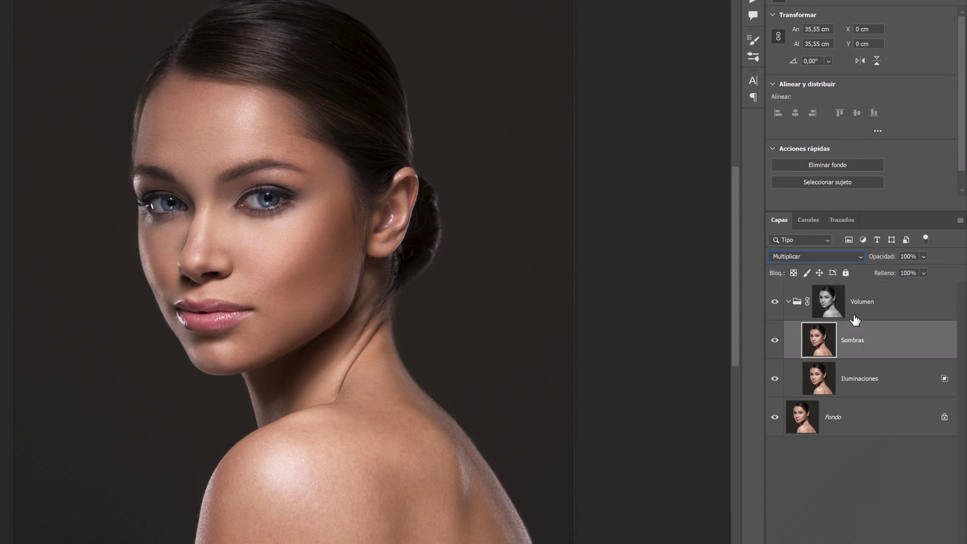
Split the Capa subyacente white point of Sombras to 40/229 for a soft highlight falloff
double_click(876, 344)
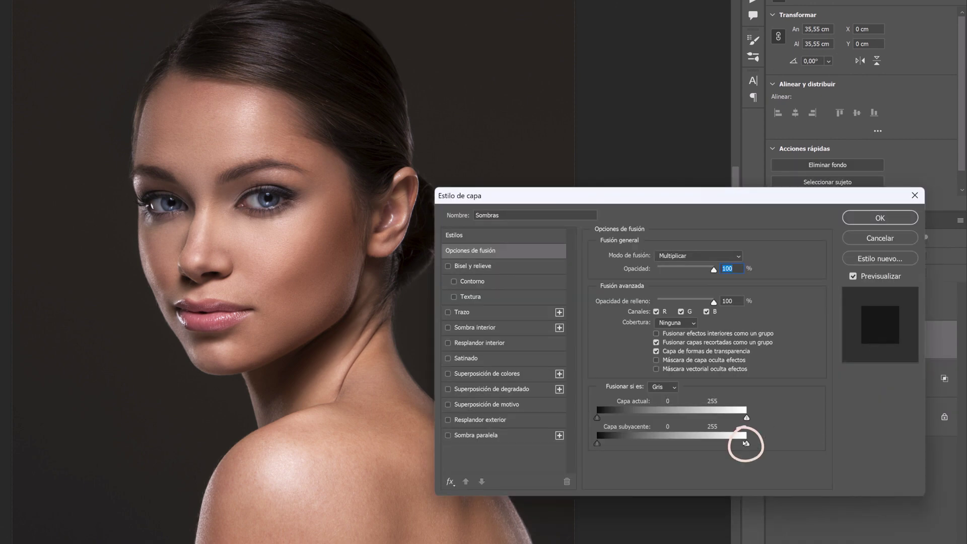
left_click_drag(747, 444, 620, 444)
key("alt")
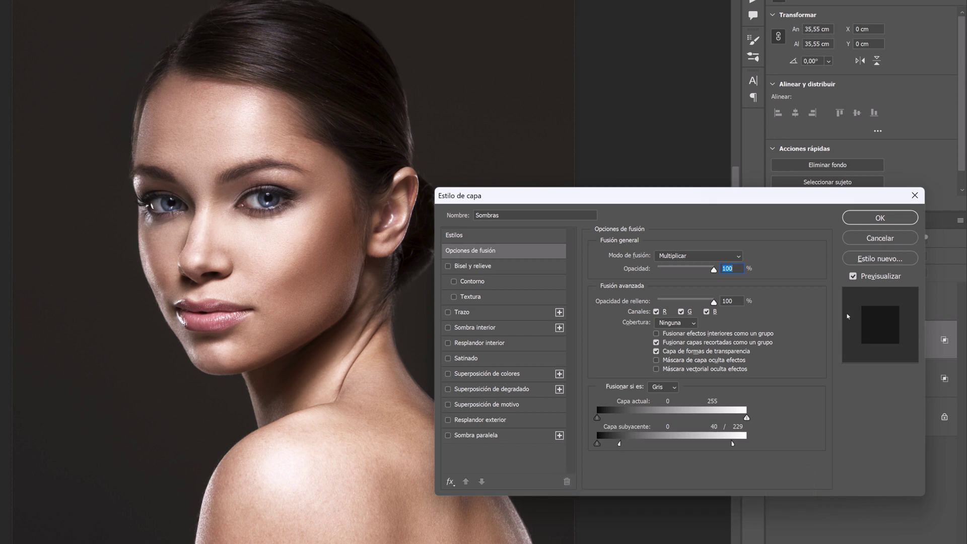
left_click(871, 220)
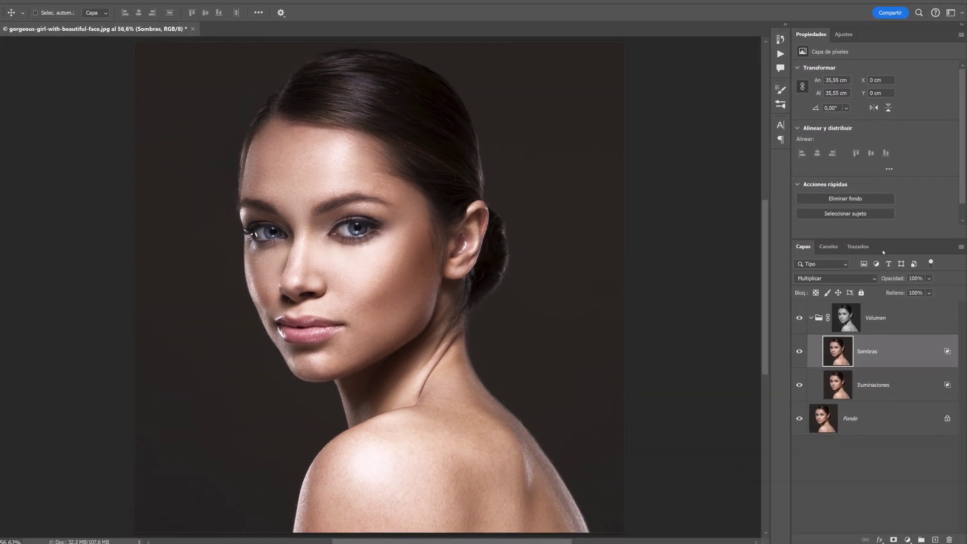
Collapse the Volumen group and toggle its visibility off and on to compare
left_click(816, 321)
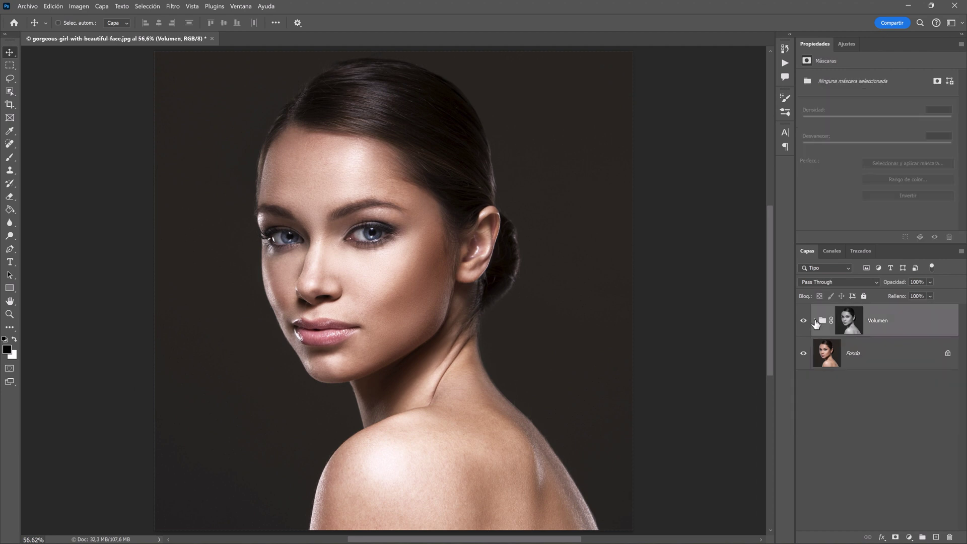
left_click(804, 322)
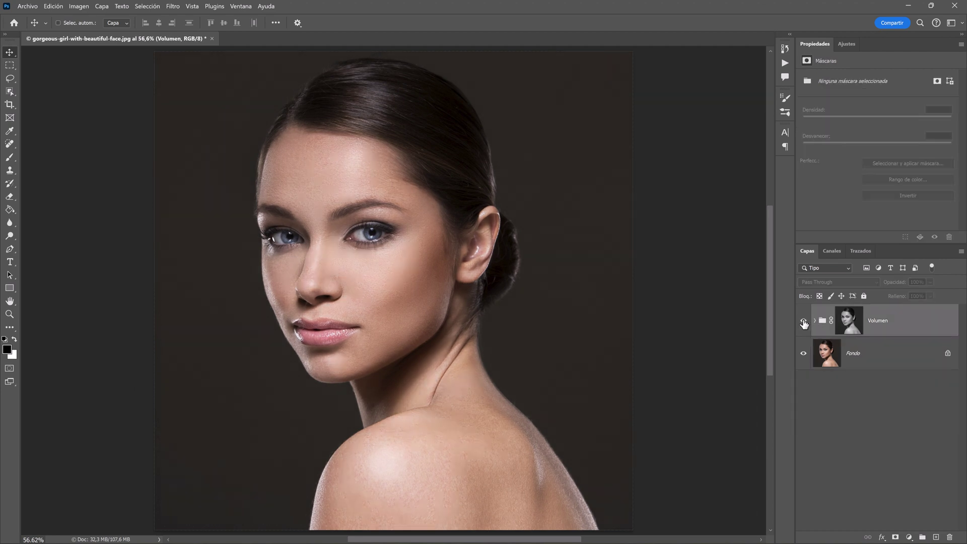
left_click(804, 322)
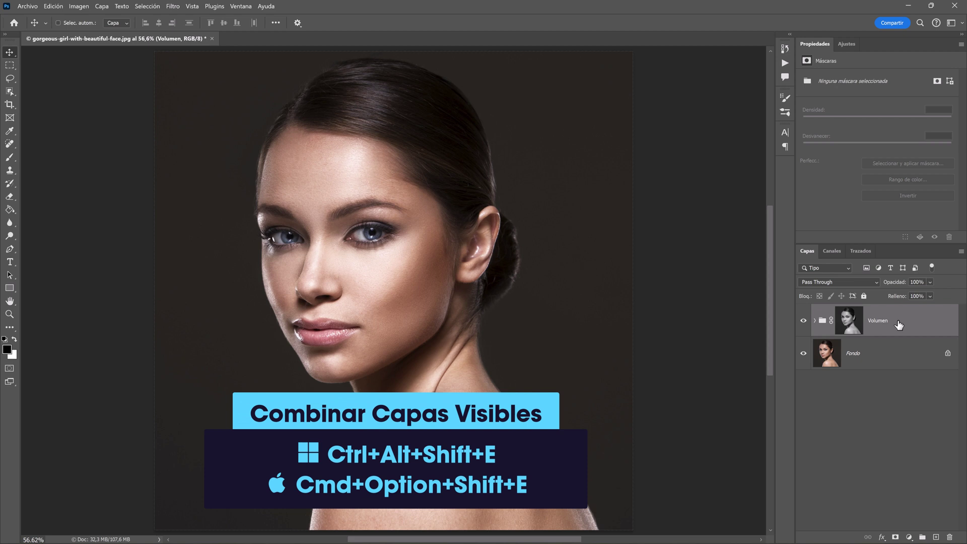
Merge all visible layers into a new top layer named 'Detalles'
key("ctrl+alt+shift+e")
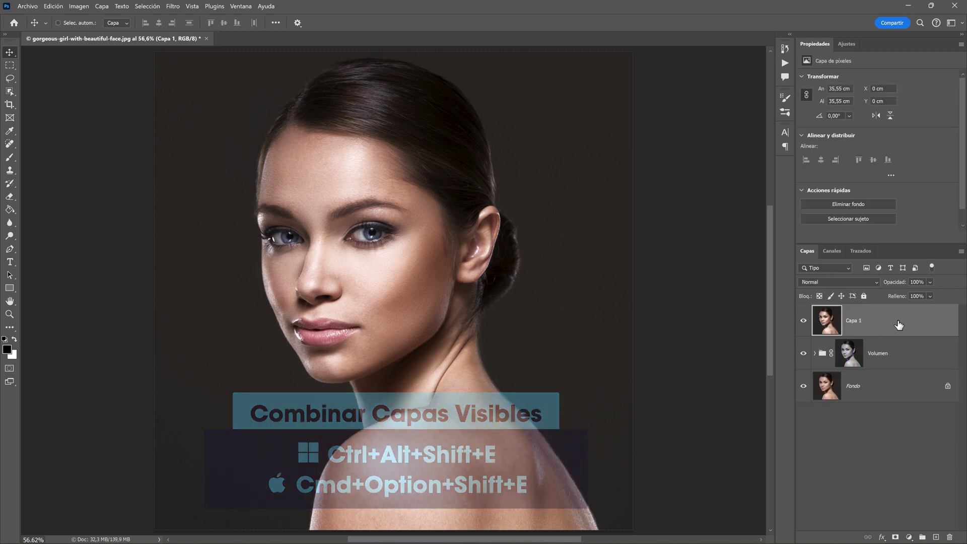
double_click(854, 323)
type("Detalles")
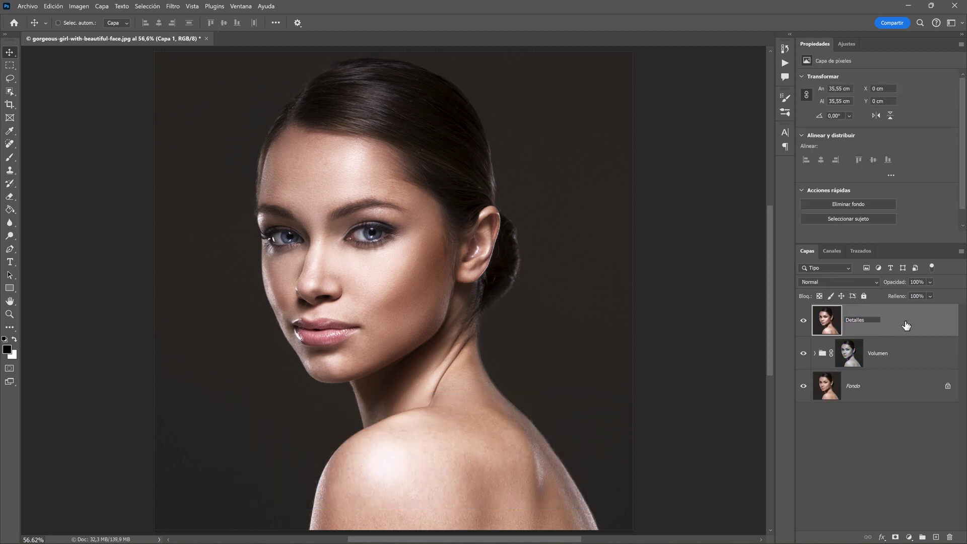
key("Return")
Apply a Paso alto filter with a 10-pixel radius to Detalles
left_click(181, 8)
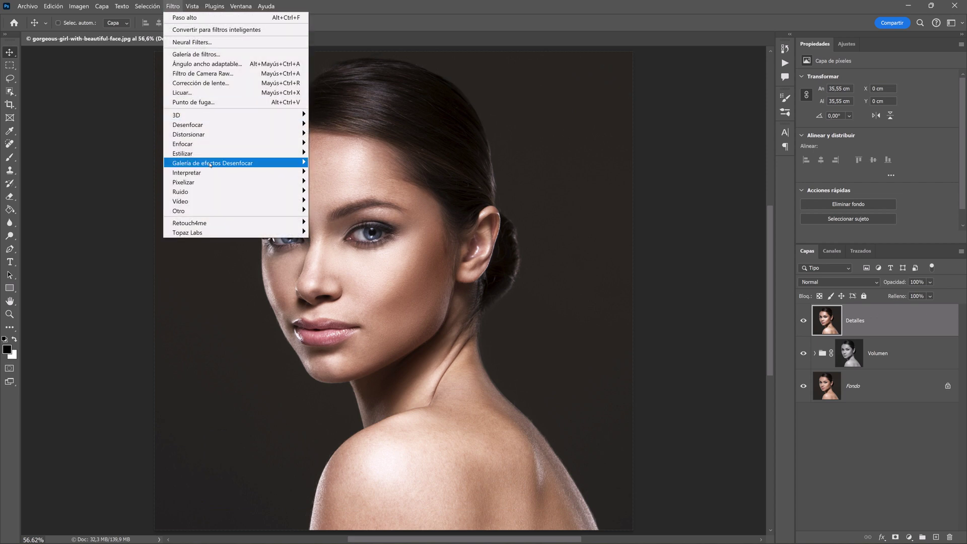
mouse_move(227, 210)
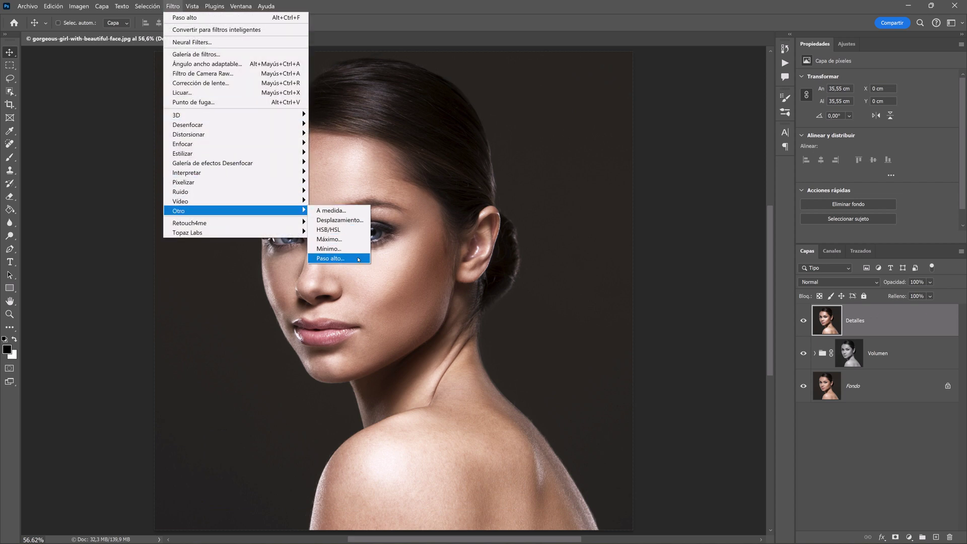
left_click(359, 259)
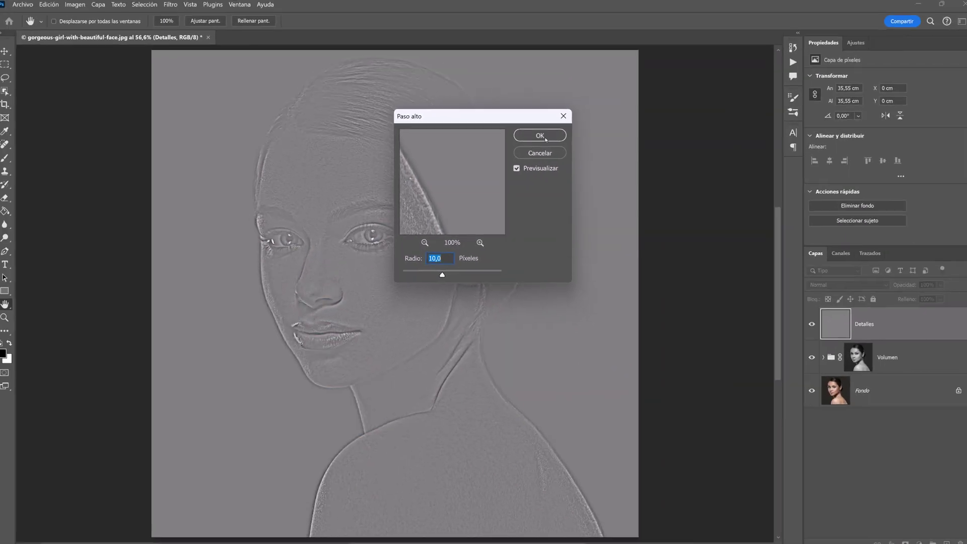
left_click(532, 138)
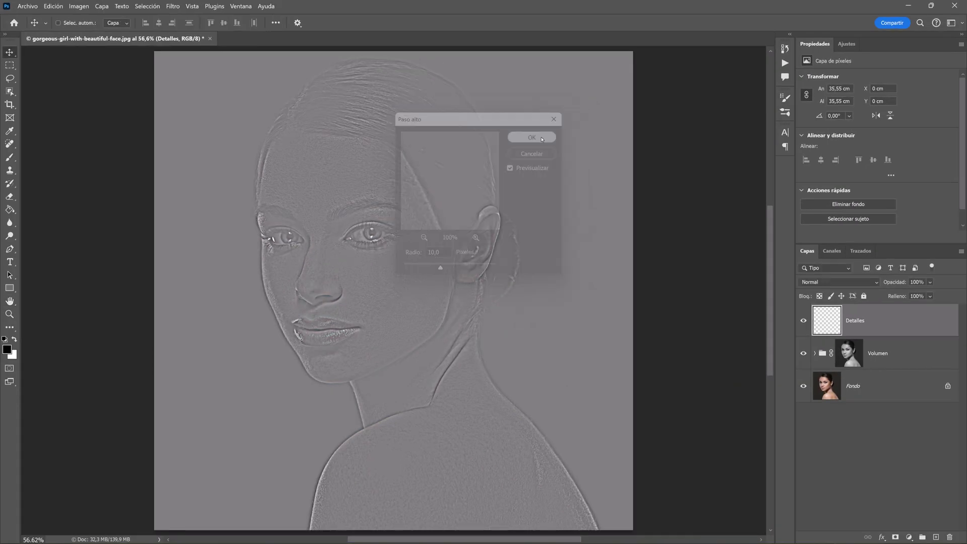
left_click(838, 286)
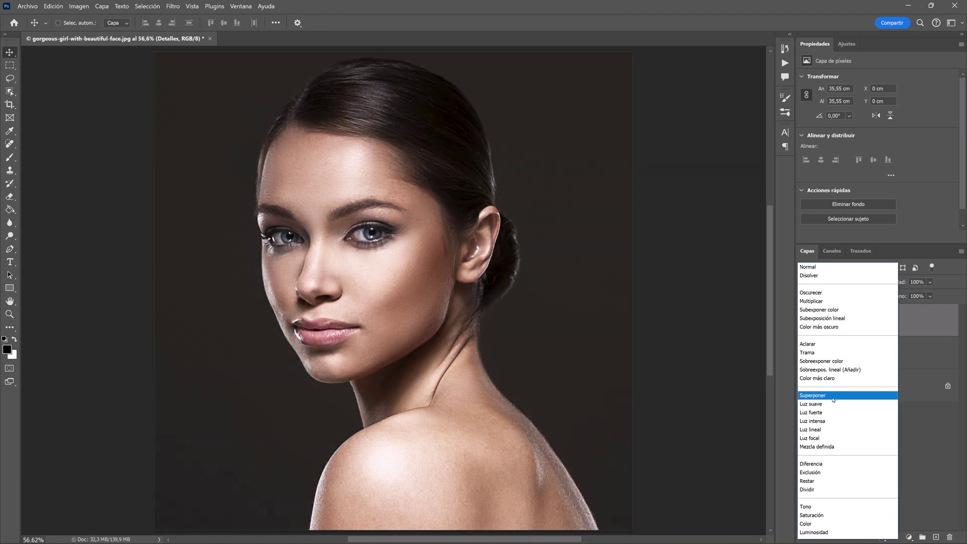
Set Detalles to Superponer and give it an inverted black layer mask
left_click(834, 396)
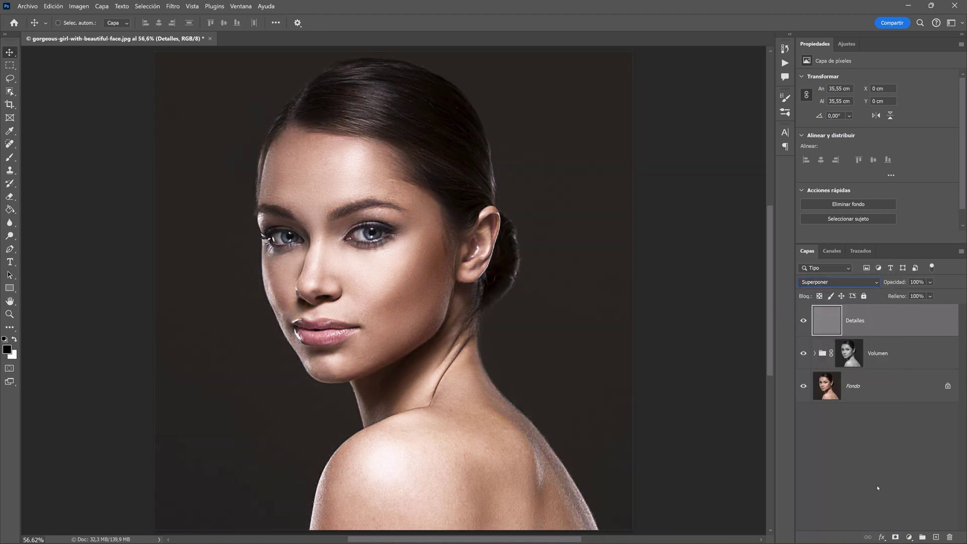
left_click(895, 538)
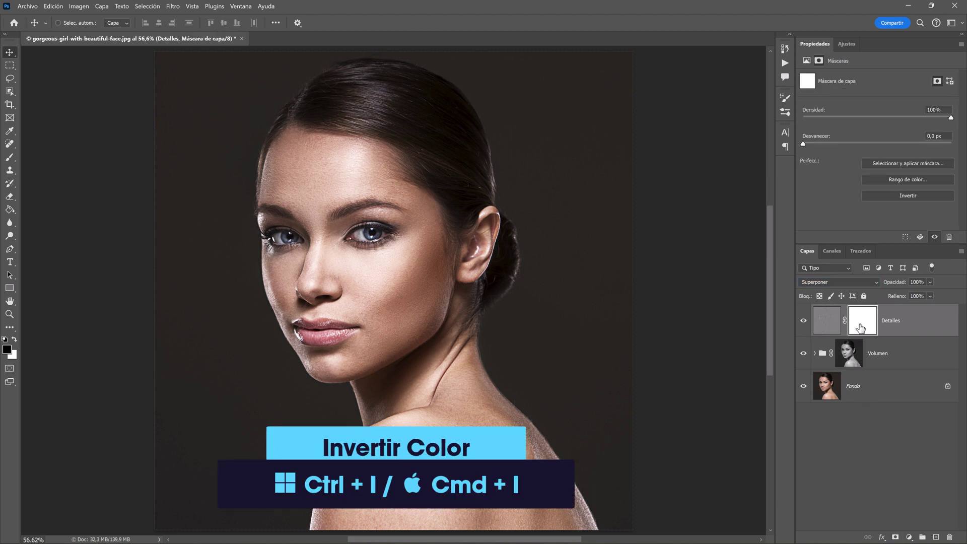
key("ctrl+i")
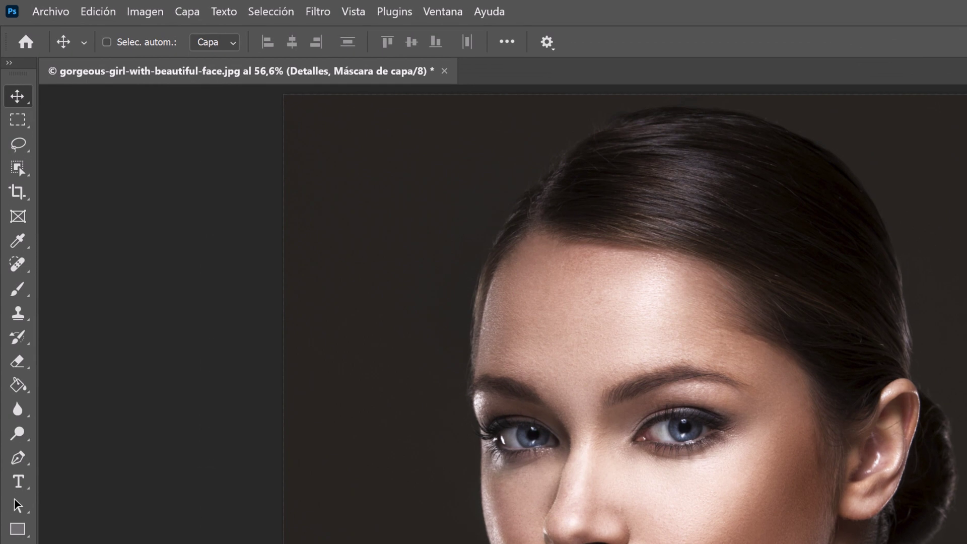
Paint white on the Detalles mask over the eyes and lips with a ~279 px brush
key("b")
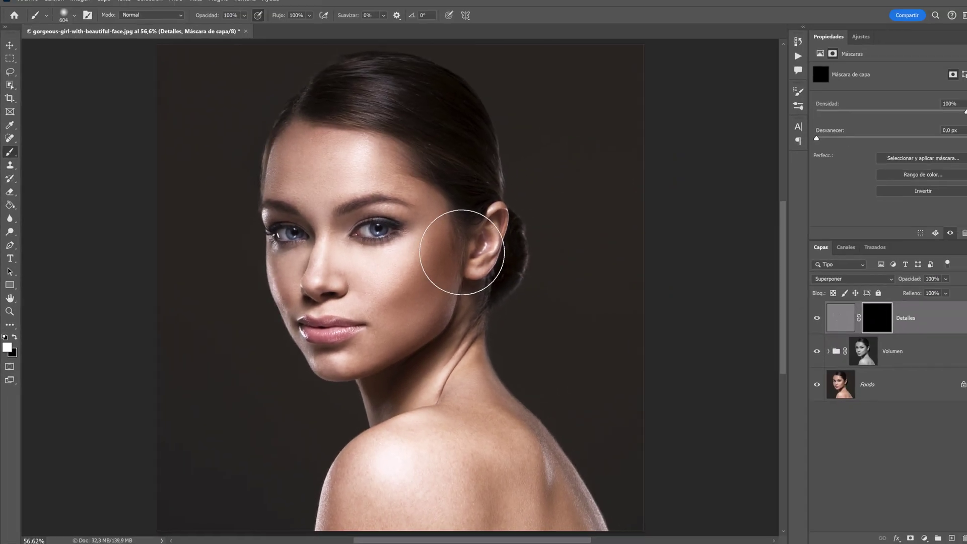
left_click_drag(447, 256, 369, 265)
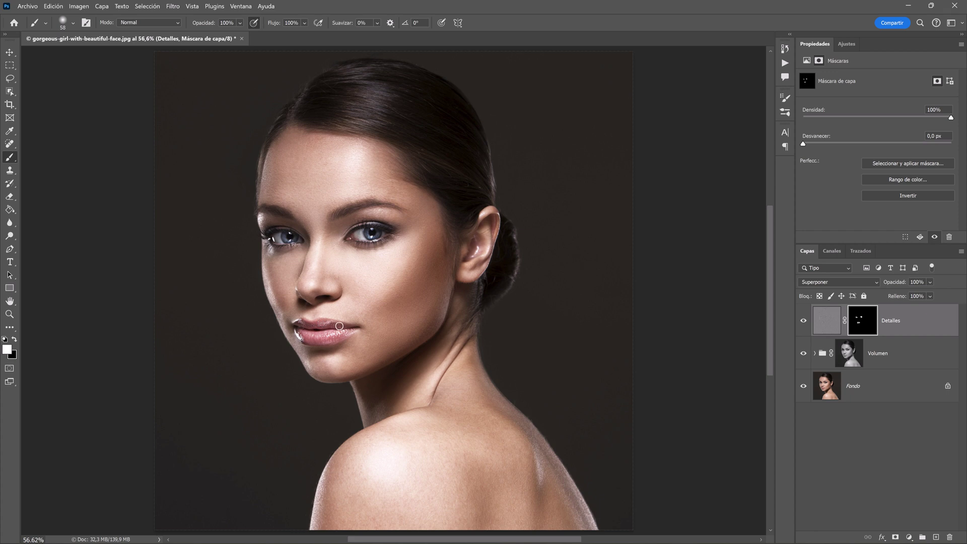
key("v")
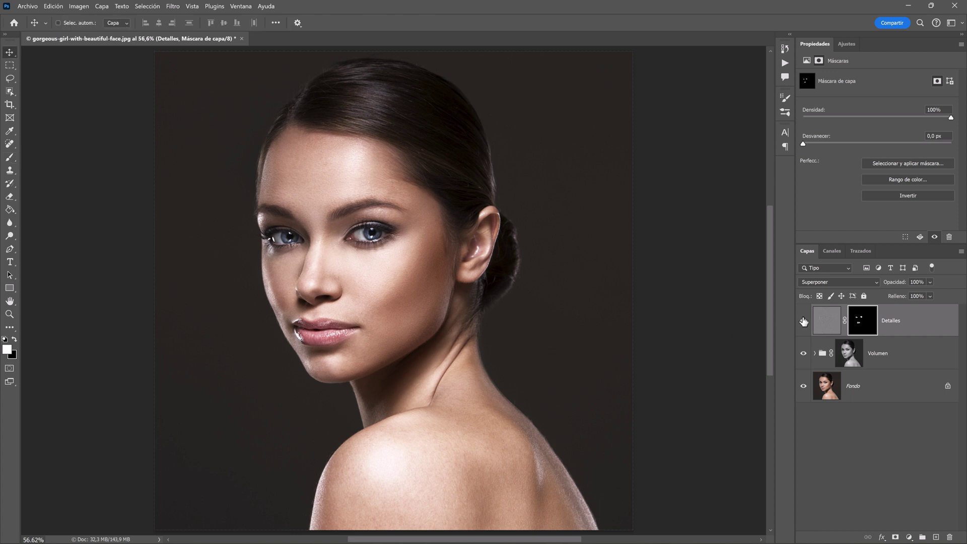
left_click(803, 323)
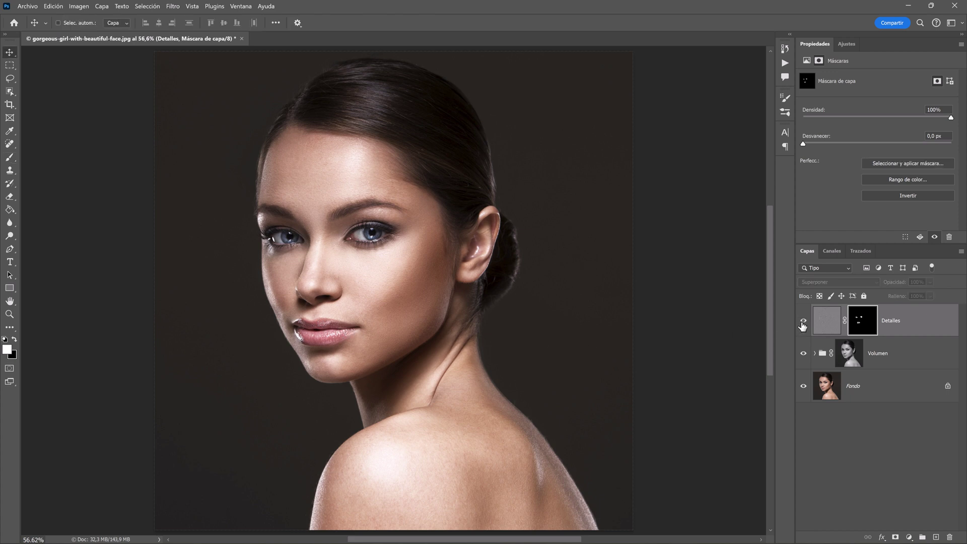
Group Detalles and Volumen into a group named 'Dodge and Burn'
left_click(903, 358, "shift")
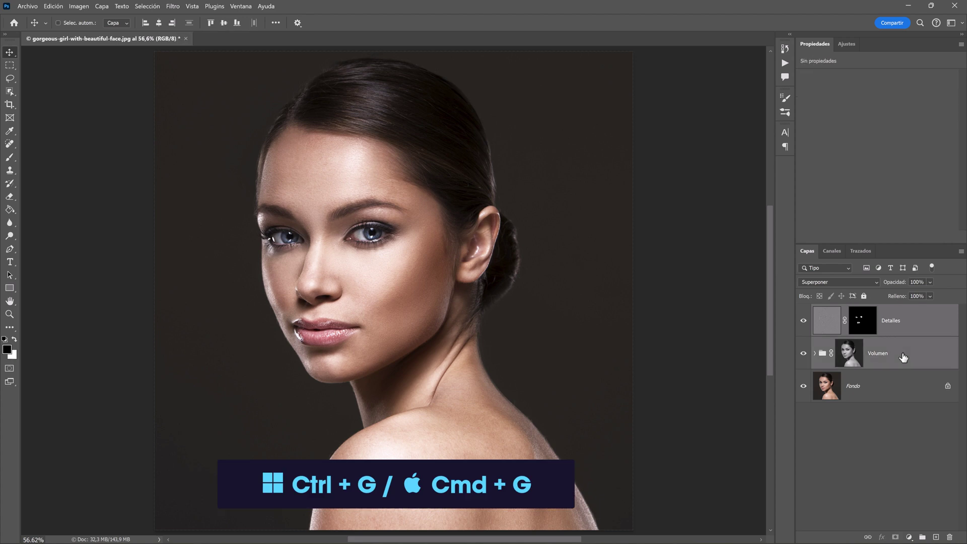
key("ctrl+g")
double_click(838, 310)
type("Dodge and Burn")
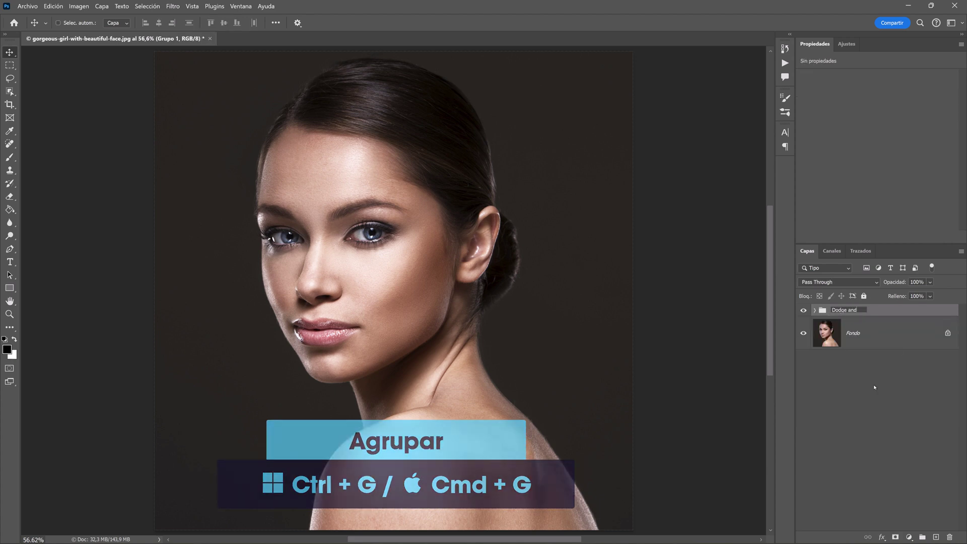
key("Return")
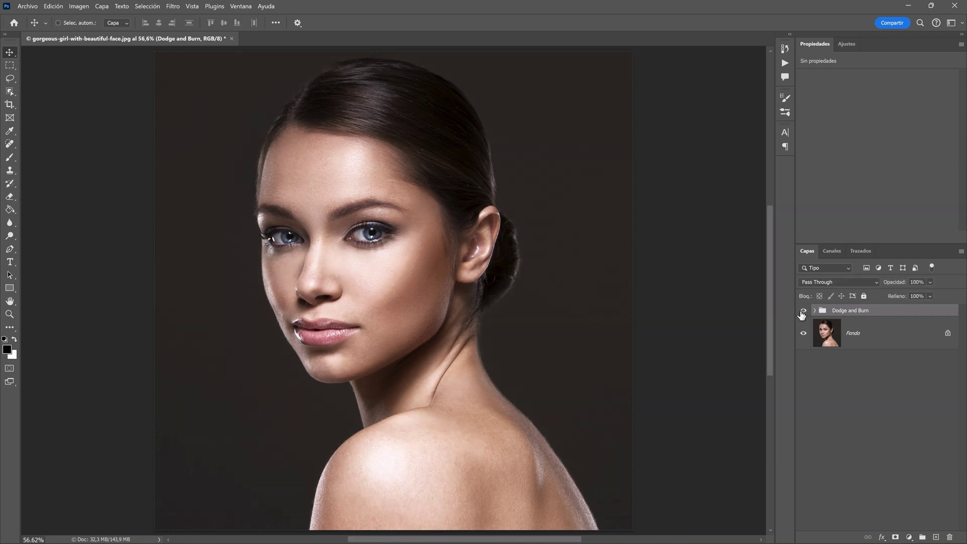
Give Dodge and Burn an inverted black mask and paint the face white with a ~561 px brush
left_click(896, 537)
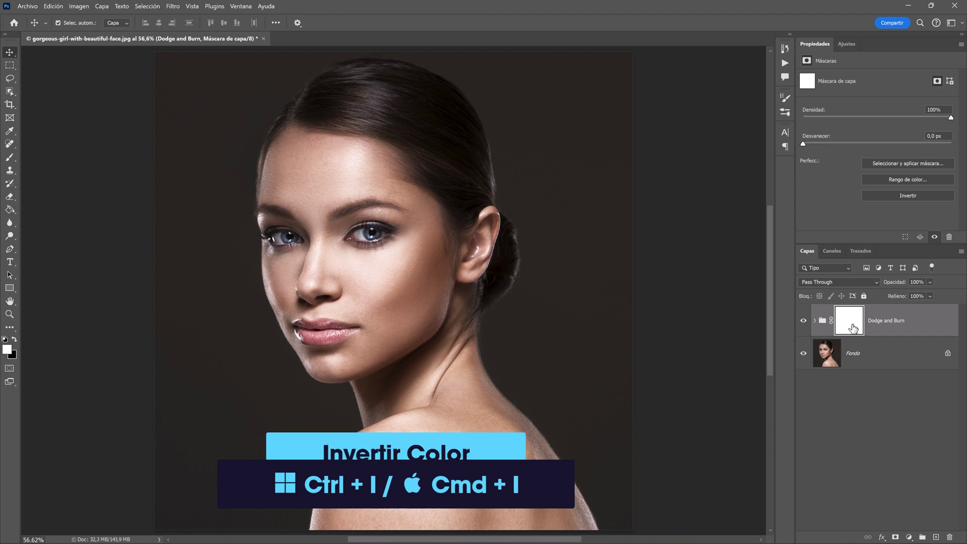
key("ctrl+i")
key("b")
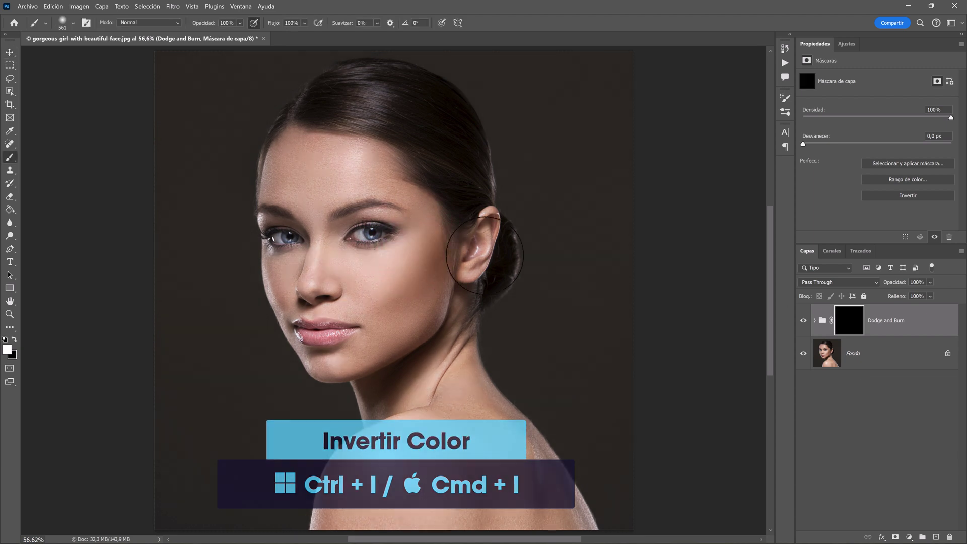
mouse_move(415, 256)
left_mouse_down()
mouse_move(283, 267)
mouse_move(391, 123)
mouse_move(431, 343)
mouse_move(340, 188)
left_mouse_up()
key("v")
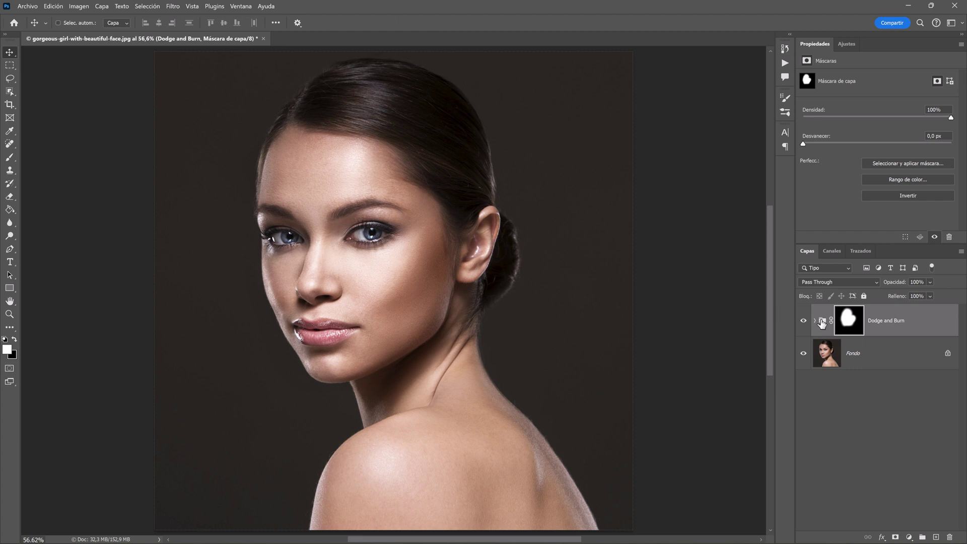
left_click(804, 323)
left_click(871, 422)
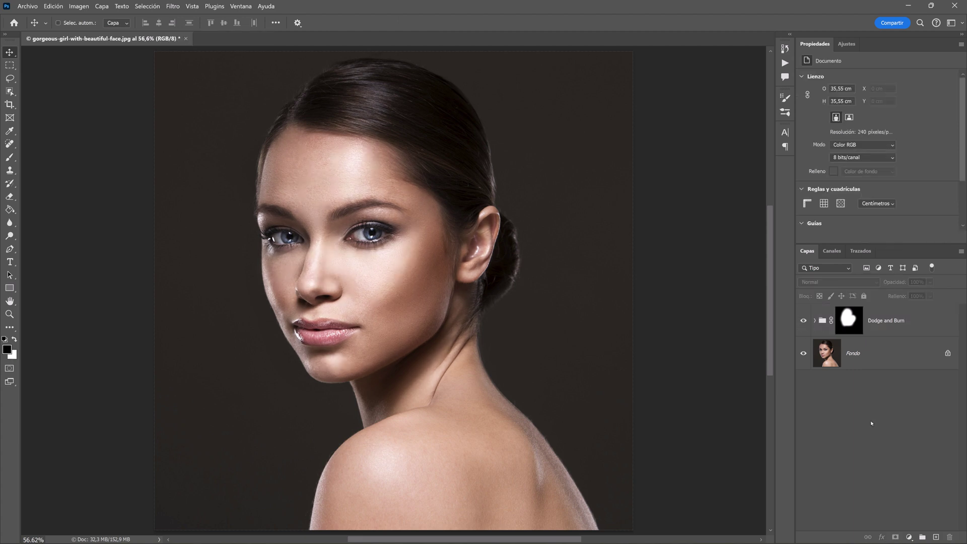